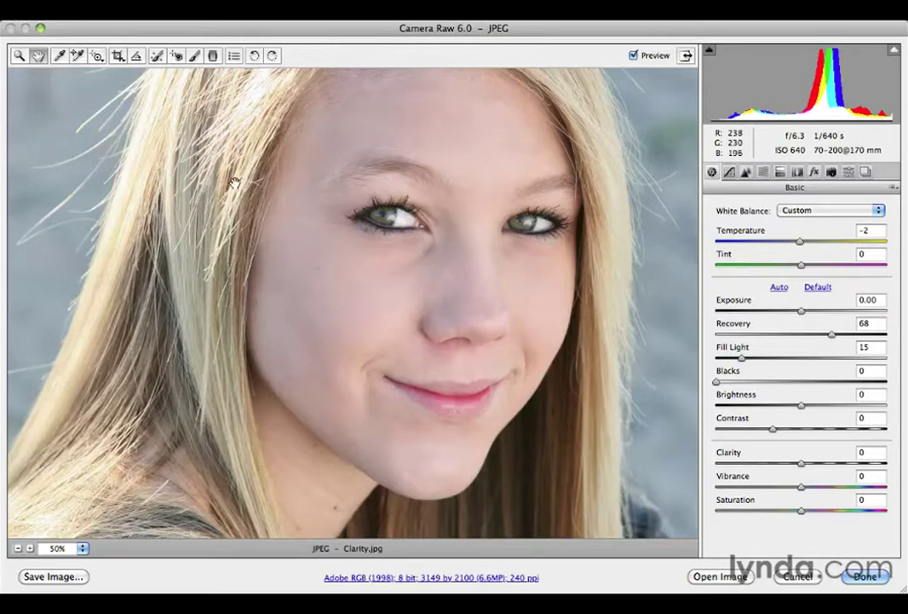
# - Select the Adjustment Brush, try then reset Exposure to 0.00, and set Clarity to +50
pyautogui.click(194, 56)
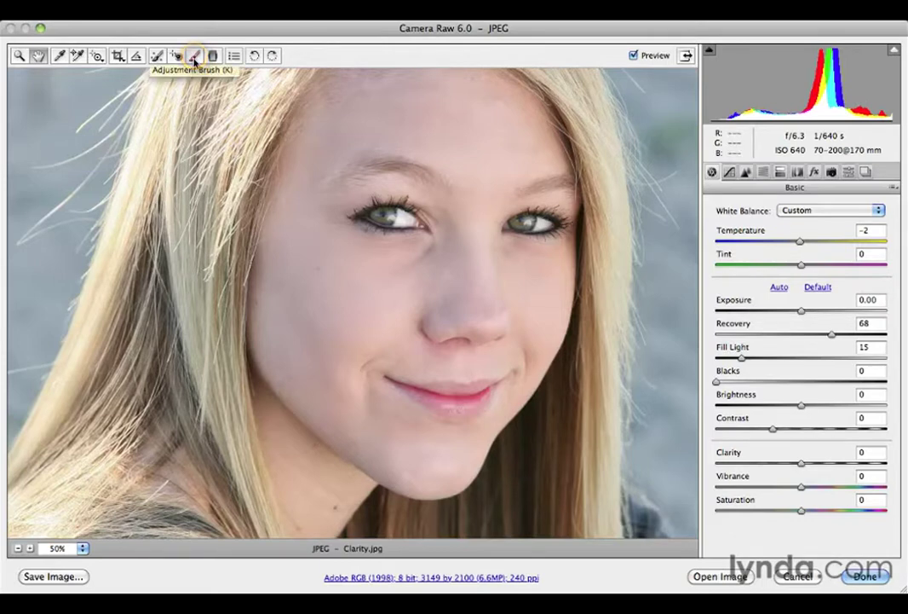
pyautogui.click(194, 56)
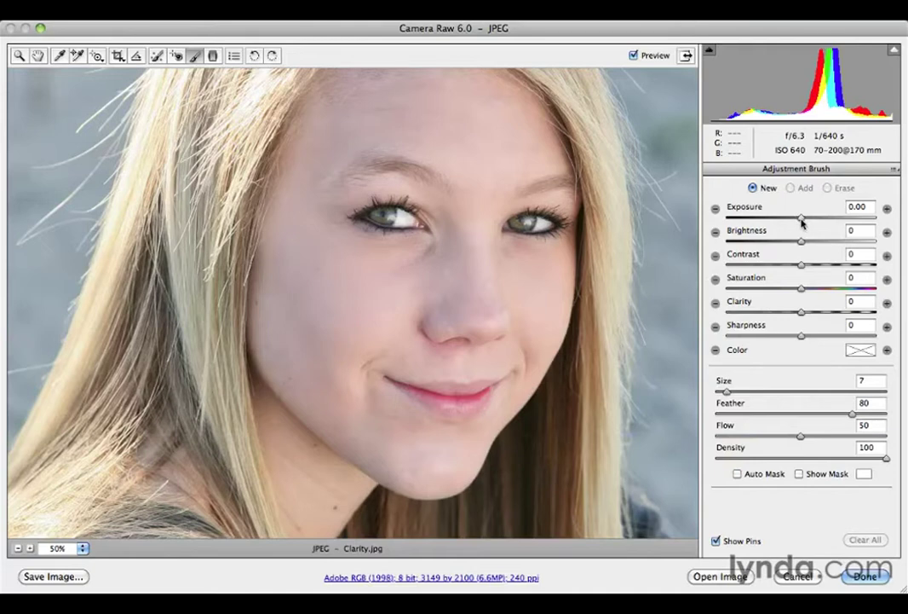
pyautogui.moveTo(803, 223); pyautogui.dragTo(815, 222)
pyautogui.doubleClick(815, 222)
pyautogui.moveTo(801, 317); pyautogui.dragTo(840, 318)
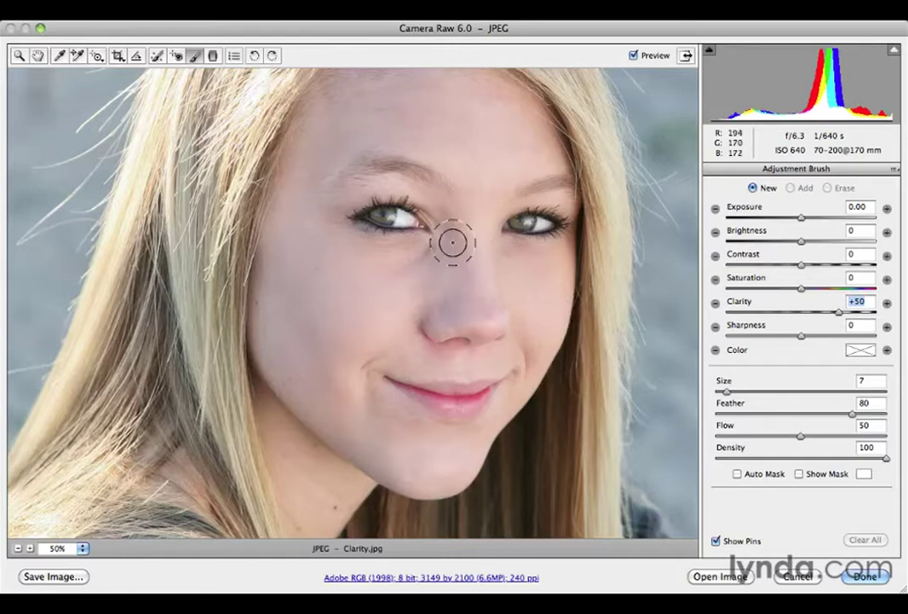
# - Paint the Clarity +50 brush over both eyes and compare against the original with Preview
pyautogui.click(402, 224)
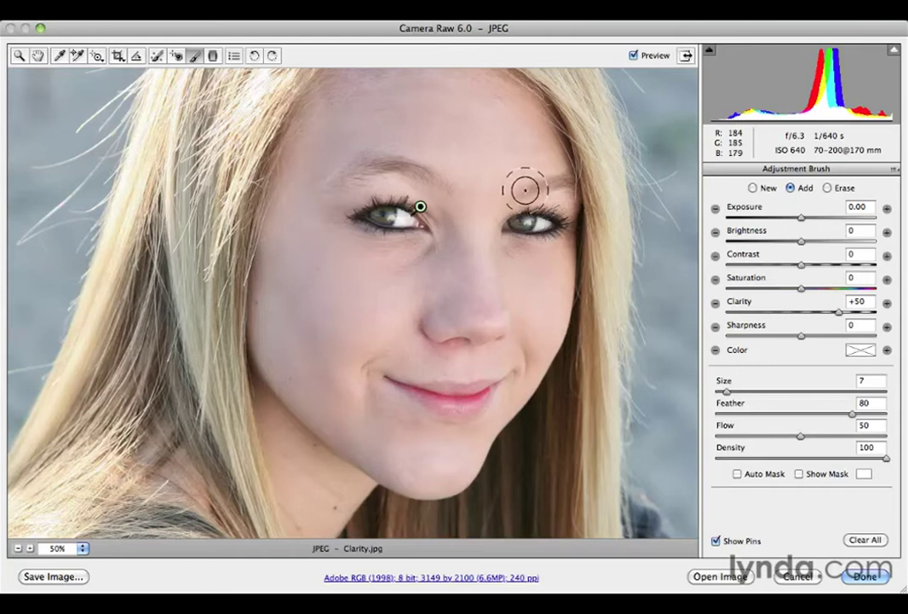
pyautogui.moveTo(420, 206)
pyautogui.mouseDown()
pyautogui.moveTo(421, 174)
pyautogui.moveTo(368, 175)
pyautogui.moveTo(433, 177)
pyautogui.mouseUp()
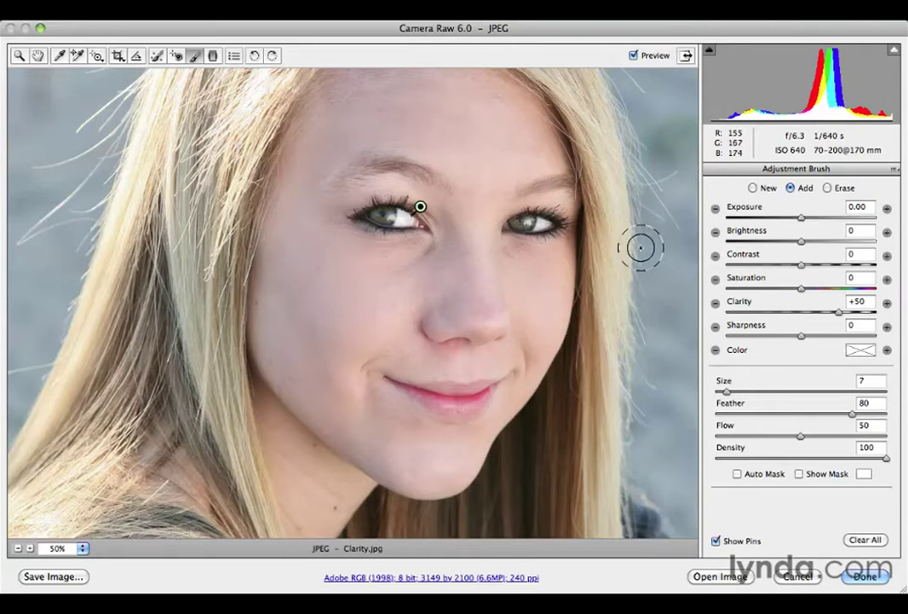
pyautogui.press('p')
pyautogui.press('p')
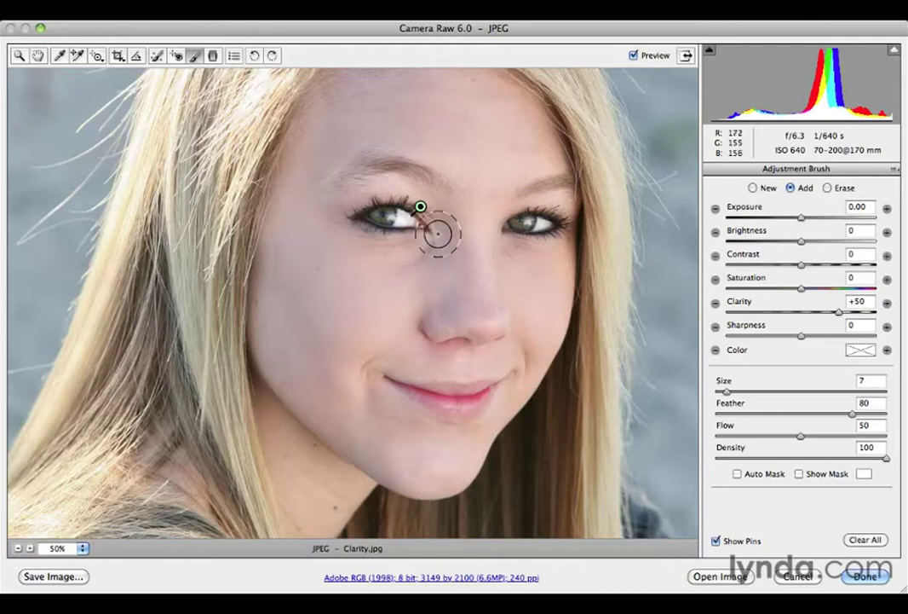
pyautogui.moveTo(418, 206)
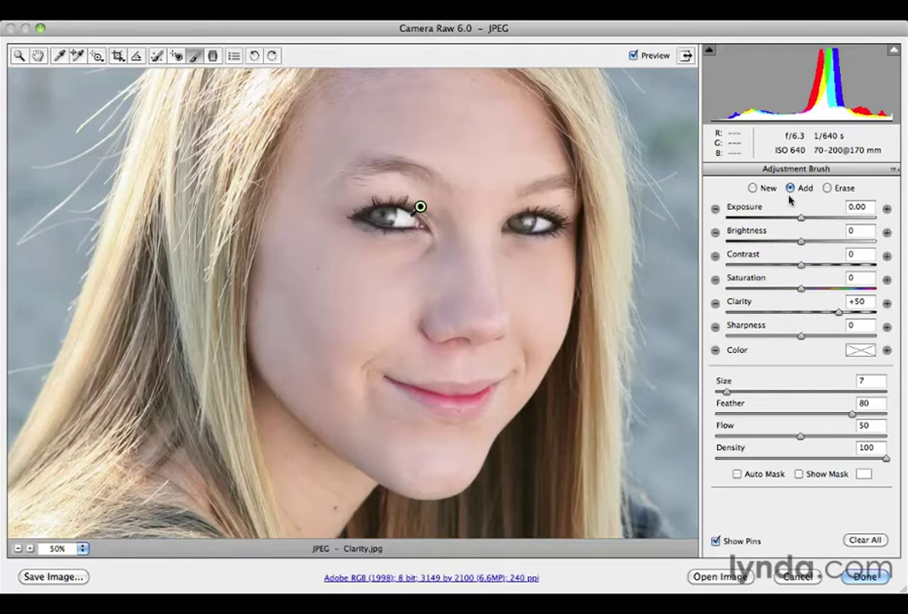
# - Start a new brush adjustment at Clarity -50 with Size 10 and Feather 50, painting beside the nose
pyautogui.click(754, 188)
pyautogui.moveTo(839, 316); pyautogui.dragTo(767, 317)
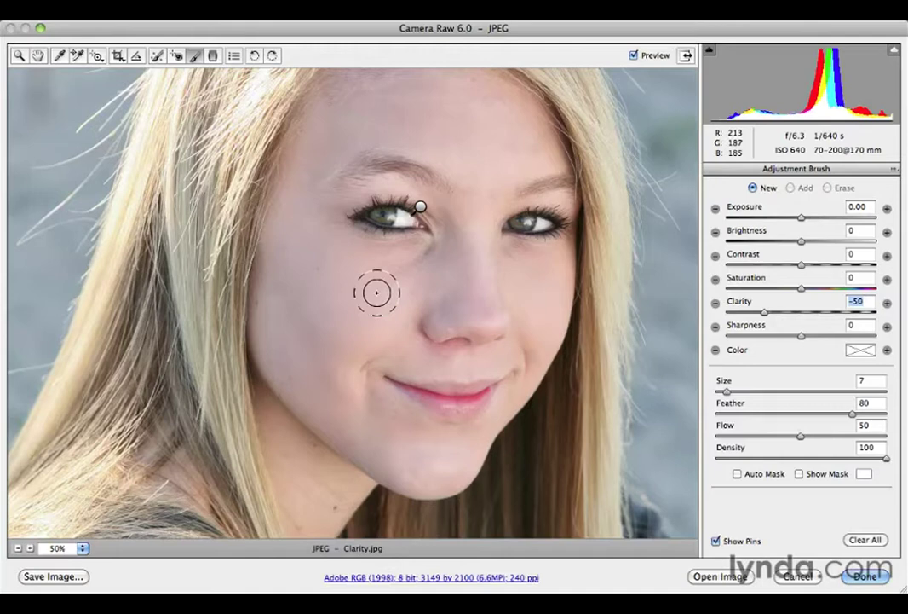
pyautogui.press(']')
pyautogui.press(']')
pyautogui.press(']')
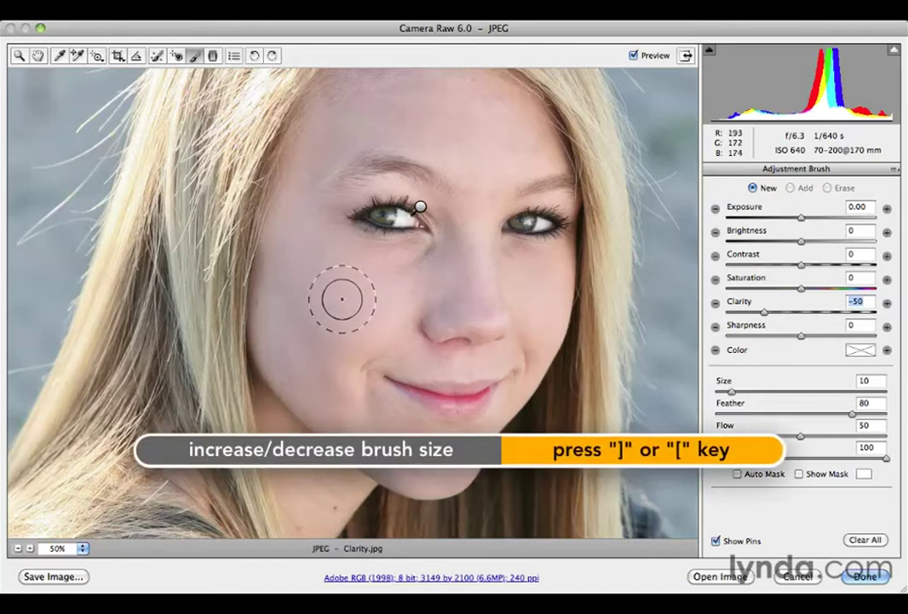
pyautogui.moveTo(733, 392); pyautogui.dragTo(750, 396)
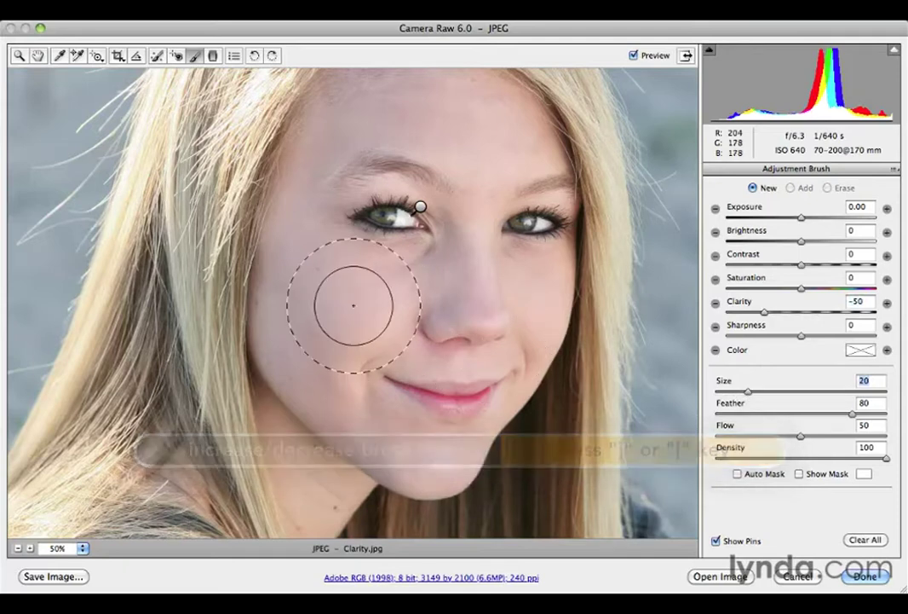
pyautogui.moveTo(852, 415); pyautogui.dragTo(802, 418)
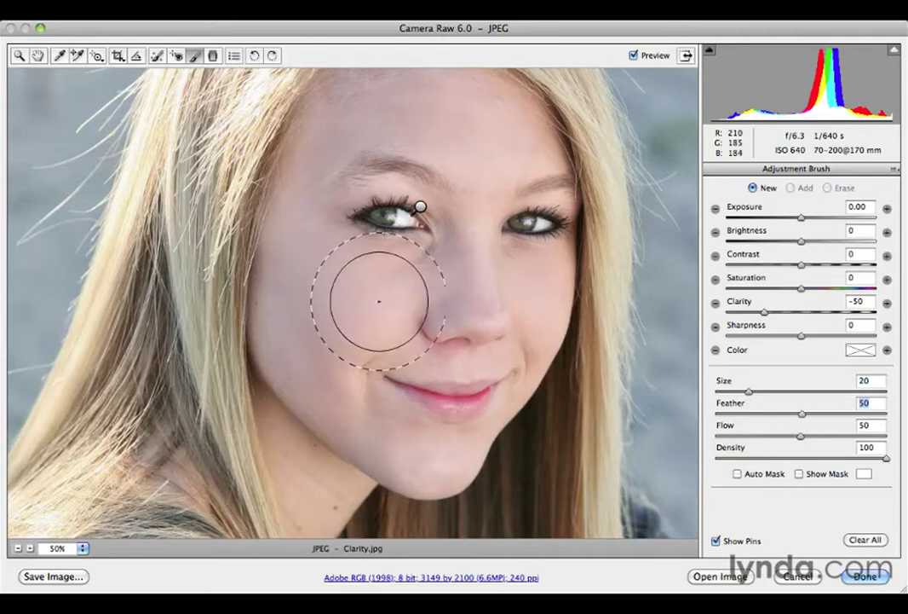
pyautogui.moveTo(750, 393); pyautogui.dragTo(736, 395)
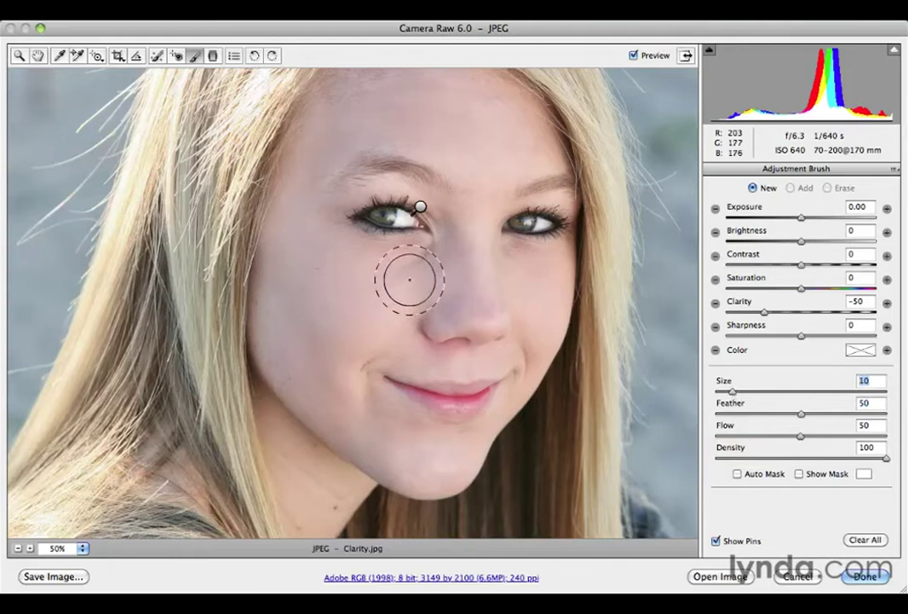
pyautogui.moveTo(419, 276); pyautogui.dragTo(396, 297)
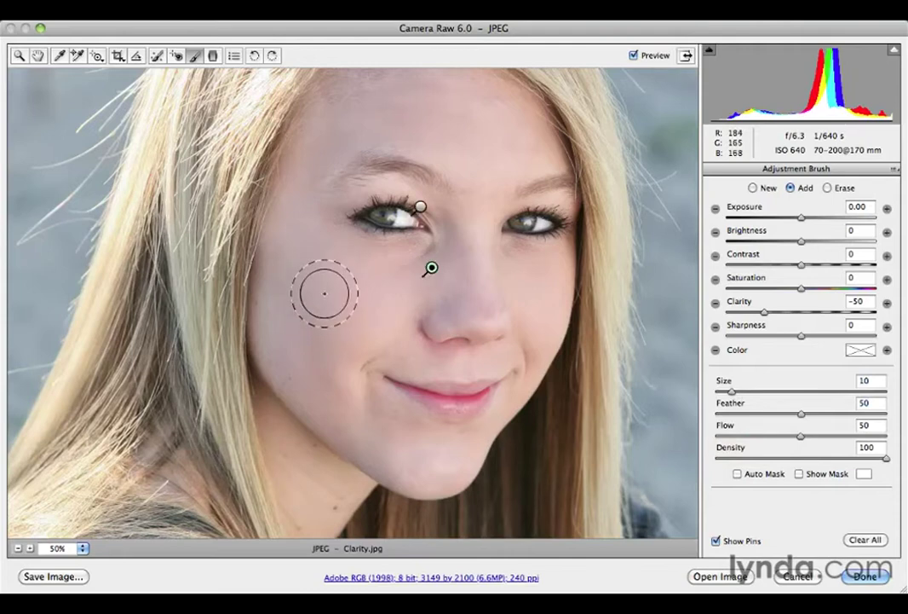
# - Brush the smoothing over the left cheek, chin, nose bridge and forehead, resizing the brush between 4 and 9
pyautogui.moveTo(294, 259)
pyautogui.mouseDown()
pyautogui.moveTo(302, 325)
pyautogui.moveTo(286, 349)
pyautogui.moveTo(276, 271)
pyautogui.moveTo(373, 427)
pyautogui.moveTo(345, 397)
pyautogui.moveTo(401, 436)
pyautogui.moveTo(419, 361)
pyautogui.moveTo(435, 358)
pyautogui.mouseUp()
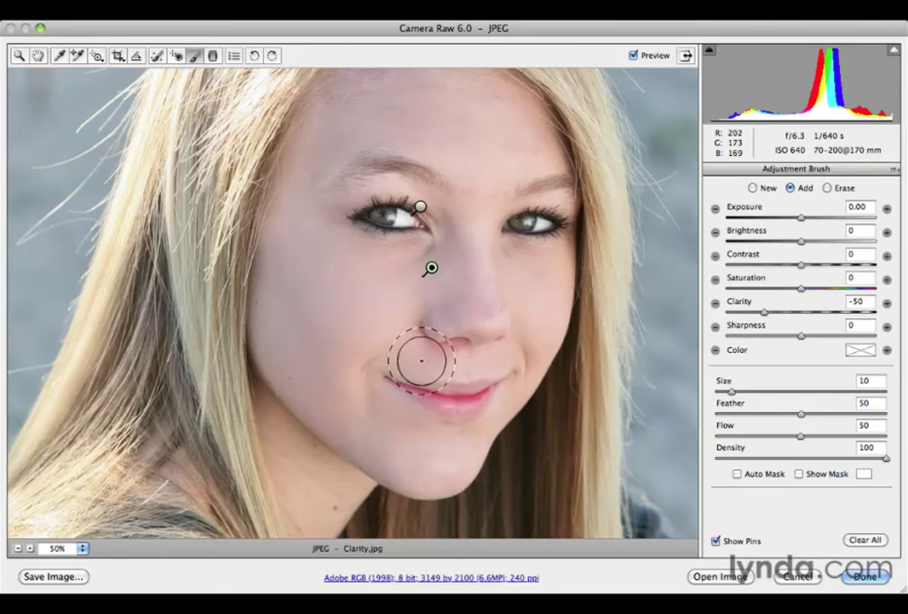
pyautogui.press('[')
pyautogui.press('[')
pyautogui.press('[')
pyautogui.press('[')
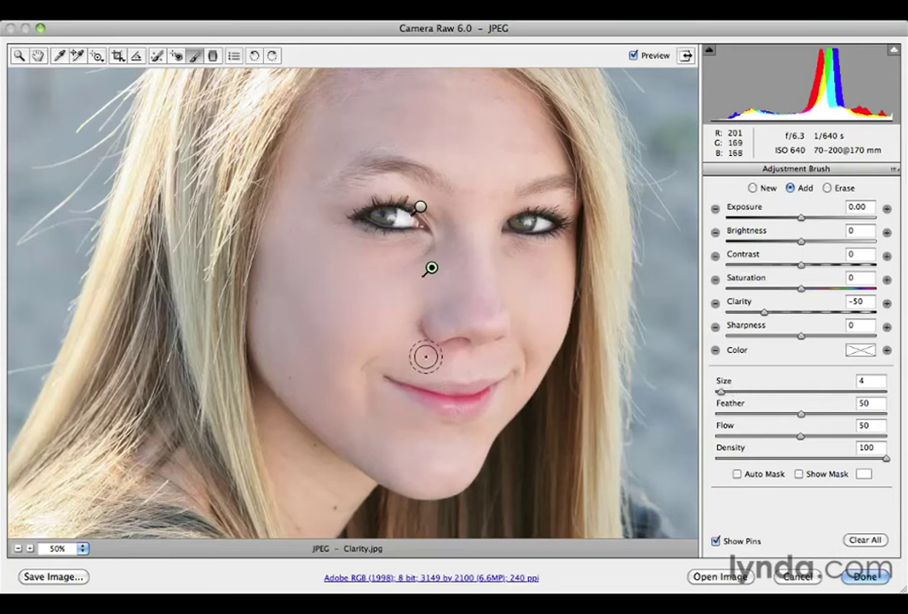
pyautogui.moveTo(449, 357)
pyautogui.mouseDown()
pyautogui.moveTo(415, 350)
pyautogui.moveTo(432, 359)
pyautogui.moveTo(392, 308)
pyautogui.moveTo(397, 357)
pyautogui.moveTo(409, 266)
pyautogui.moveTo(420, 261)
pyautogui.moveTo(316, 229)
pyautogui.moveTo(371, 247)
pyautogui.moveTo(311, 256)
pyautogui.moveTo(295, 220)
pyautogui.moveTo(292, 310)
pyautogui.moveTo(265, 340)
pyautogui.moveTo(304, 378)
pyautogui.moveTo(487, 373)
pyautogui.moveTo(497, 276)
pyautogui.moveTo(545, 266)
pyautogui.moveTo(515, 253)
pyautogui.moveTo(555, 280)
pyautogui.moveTo(512, 278)
pyautogui.moveTo(537, 345)
pyautogui.moveTo(543, 300)
pyautogui.moveTo(532, 368)
pyautogui.moveTo(520, 293)
pyautogui.moveTo(490, 239)
pyautogui.mouseUp()
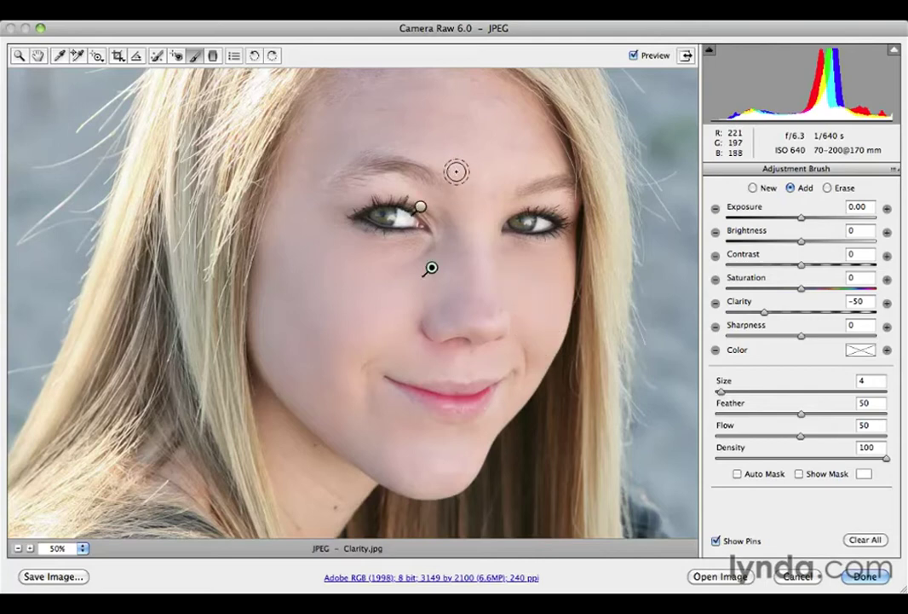
pyautogui.moveTo(411, 458)
pyautogui.mouseDown()
pyautogui.moveTo(374, 409)
pyautogui.moveTo(421, 461)
pyautogui.moveTo(360, 431)
pyautogui.moveTo(436, 461)
pyautogui.moveTo(470, 439)
pyautogui.moveTo(398, 431)
pyautogui.moveTo(373, 407)
pyautogui.moveTo(356, 412)
pyautogui.moveTo(351, 433)
pyautogui.moveTo(278, 370)
pyautogui.moveTo(323, 411)
pyautogui.moveTo(397, 452)
pyautogui.moveTo(379, 415)
pyautogui.mouseUp()
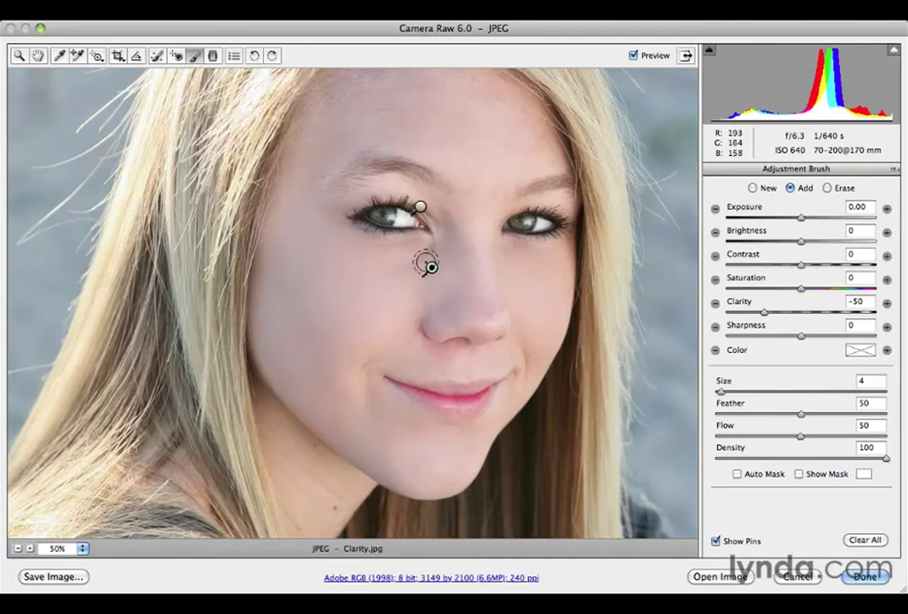
pyautogui.moveTo(481, 227)
pyautogui.mouseDown()
pyautogui.moveTo(454, 244)
pyautogui.moveTo(456, 264)
pyautogui.moveTo(458, 279)
pyautogui.moveTo(490, 308)
pyautogui.moveTo(450, 311)
pyautogui.moveTo(487, 296)
pyautogui.moveTo(437, 289)
pyautogui.moveTo(444, 274)
pyautogui.moveTo(411, 307)
pyautogui.moveTo(416, 279)
pyautogui.moveTo(365, 277)
pyautogui.mouseUp()
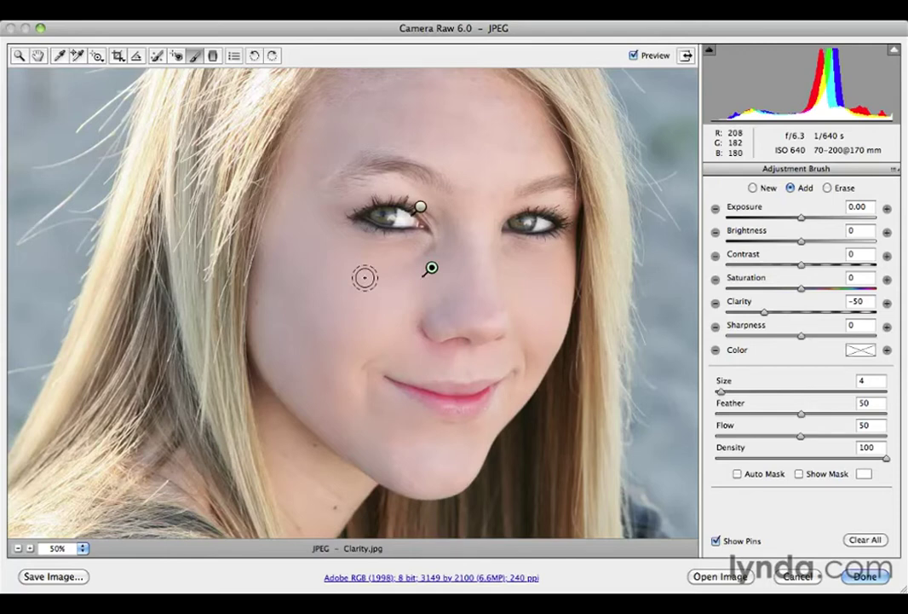
pyautogui.moveTo(407, 331)
pyautogui.mouseDown()
pyautogui.moveTo(414, 314)
pyautogui.moveTo(416, 343)
pyautogui.moveTo(313, 290)
pyautogui.mouseUp()
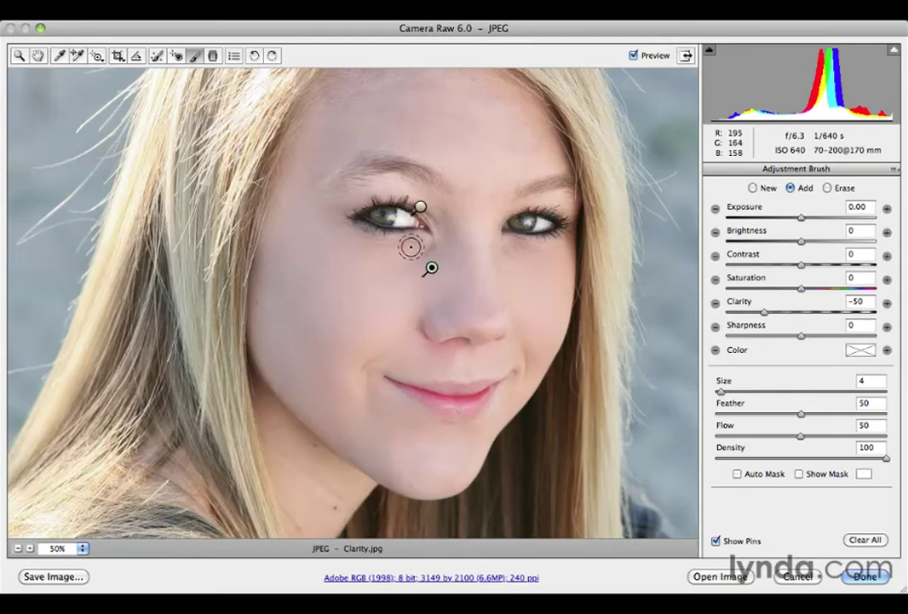
pyautogui.press(']')
pyautogui.press(']')
pyautogui.press(']')
pyautogui.press(']')
pyautogui.press(']')
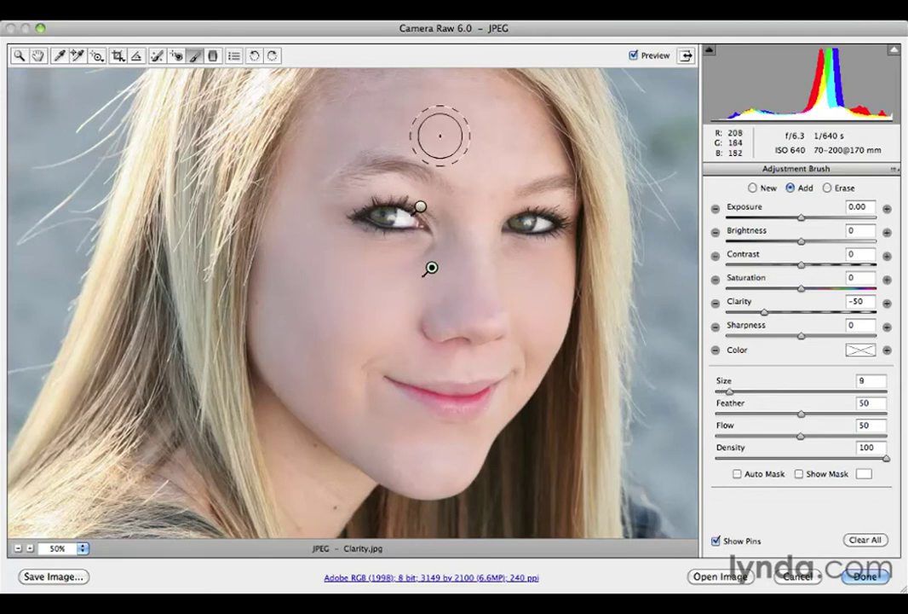
pyautogui.moveTo(418, 115)
pyautogui.mouseDown()
pyautogui.moveTo(426, 109)
pyautogui.moveTo(347, 112)
pyautogui.moveTo(418, 134)
pyautogui.moveTo(380, 91)
pyautogui.moveTo(439, 124)
pyautogui.moveTo(434, 106)
pyautogui.moveTo(405, 136)
pyautogui.moveTo(324, 114)
pyautogui.mouseUp()
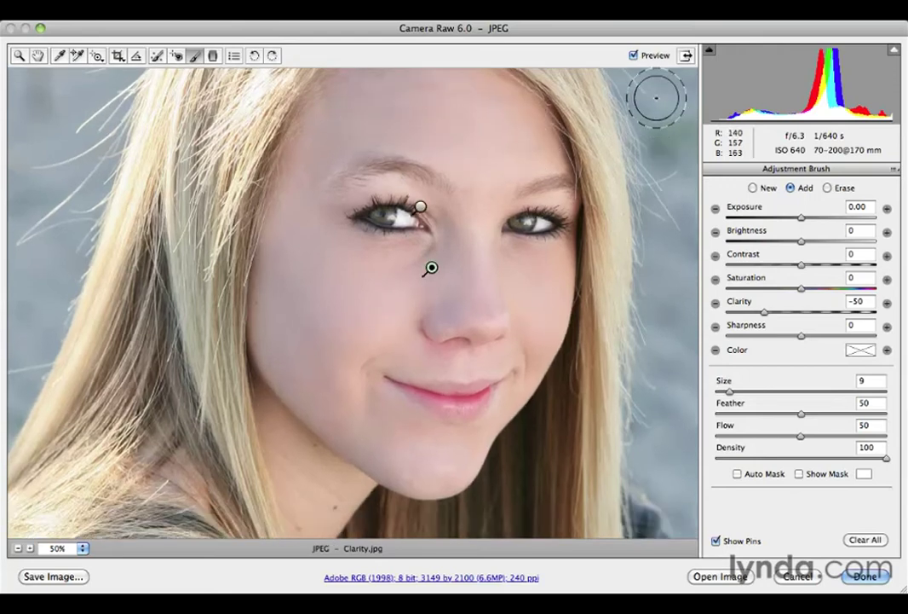
pyautogui.click(633, 56)
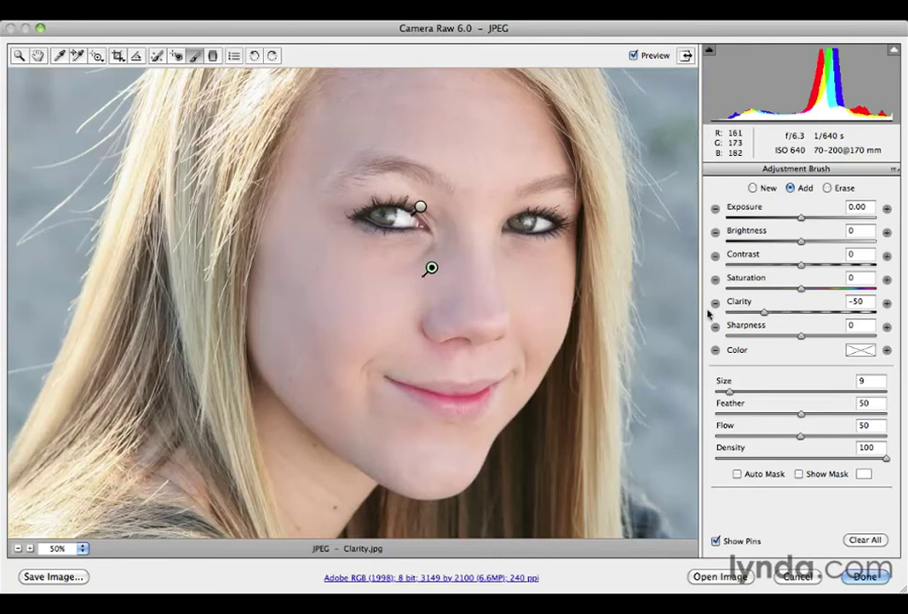
pyautogui.click(716, 541)
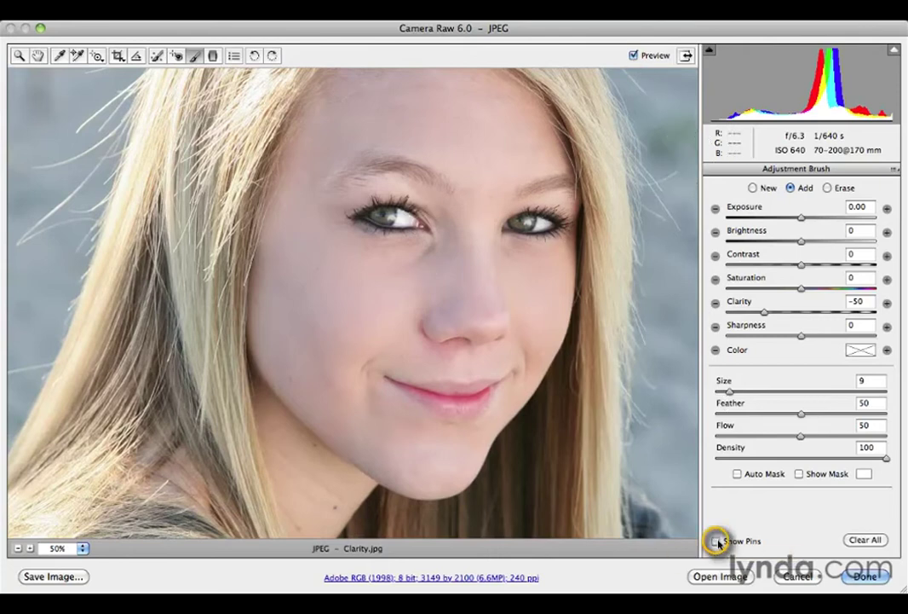
pyautogui.click(635, 56)
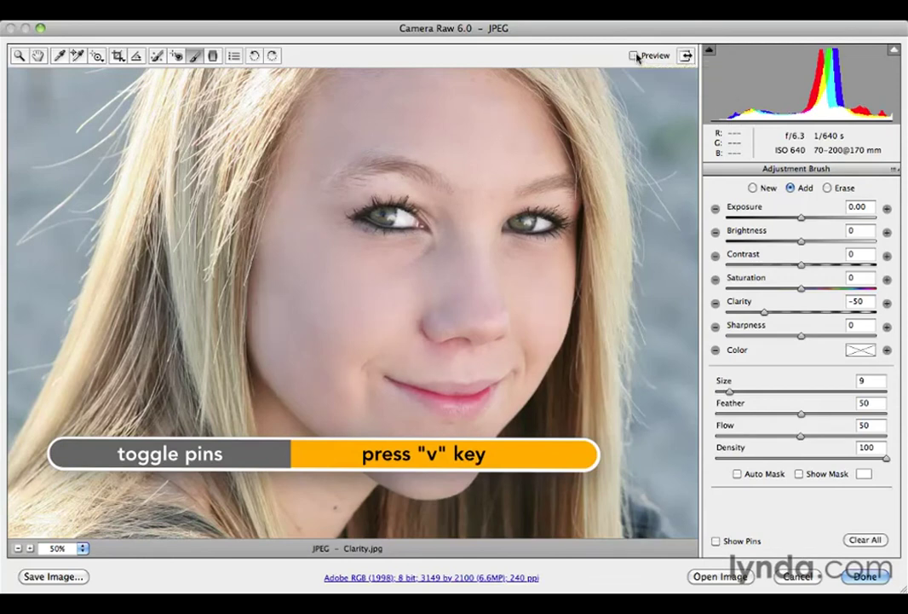
pyautogui.click(635, 56)
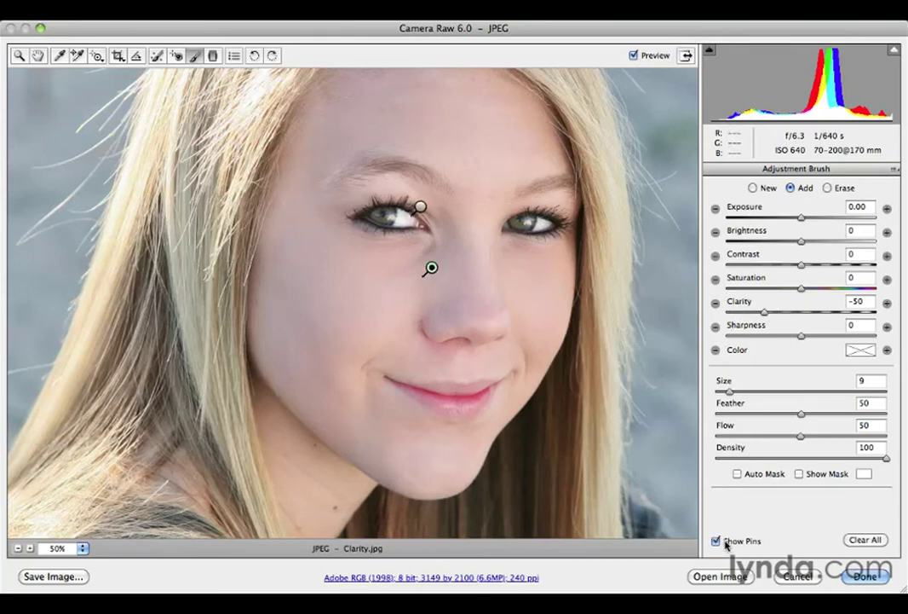
# - Lower the skin-smoothing adjustment's Clarity from -50 to -29
pyautogui.moveTo(432, 268)
pyautogui.moveTo(766, 315); pyautogui.dragTo(781, 317)
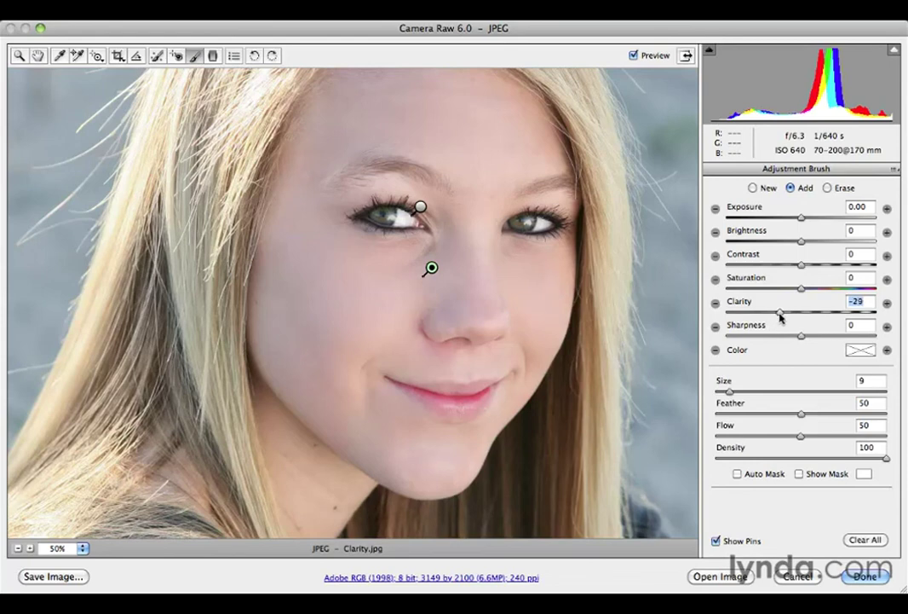